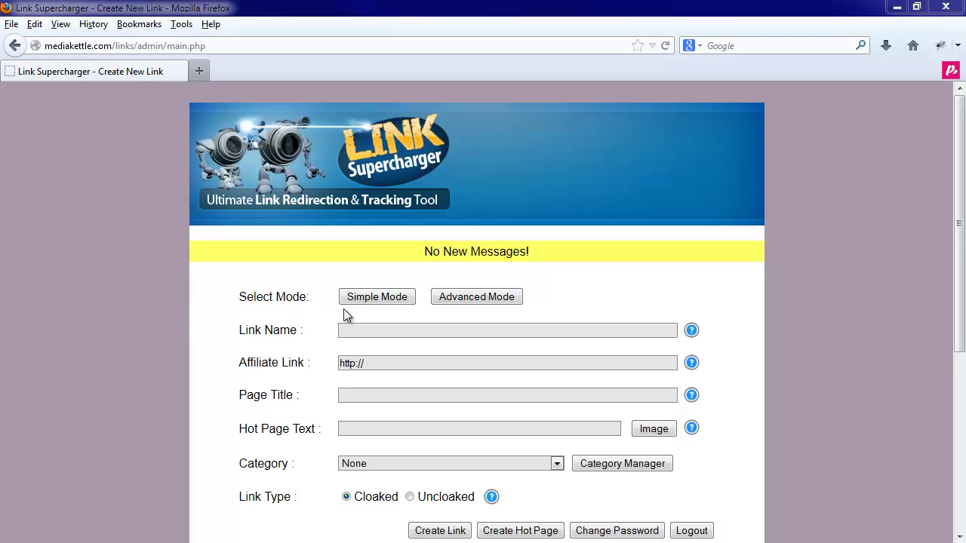
- Compare the simple and advanced link forms, ending in advanced mode, and read the field help for Link Name and Page Title
left_click(389, 299)
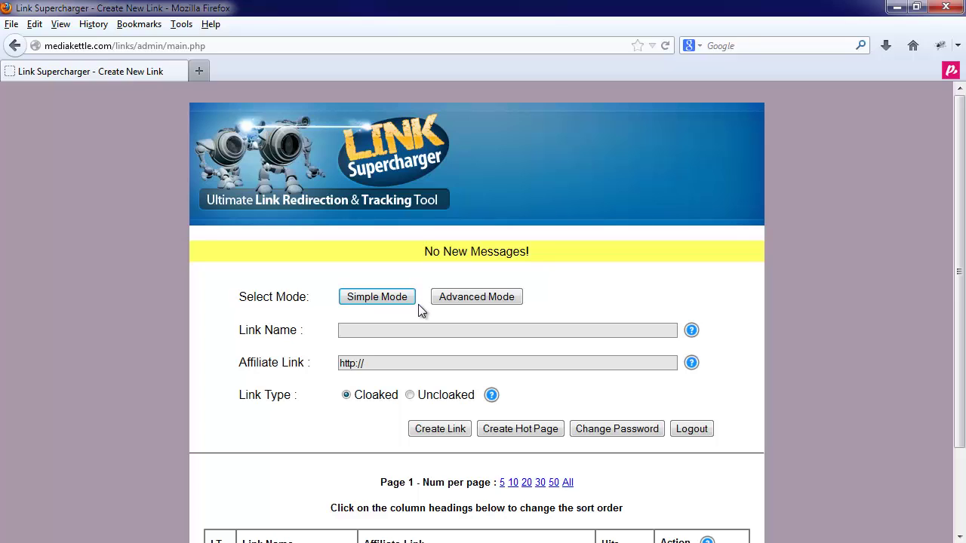
left_click(461, 301)
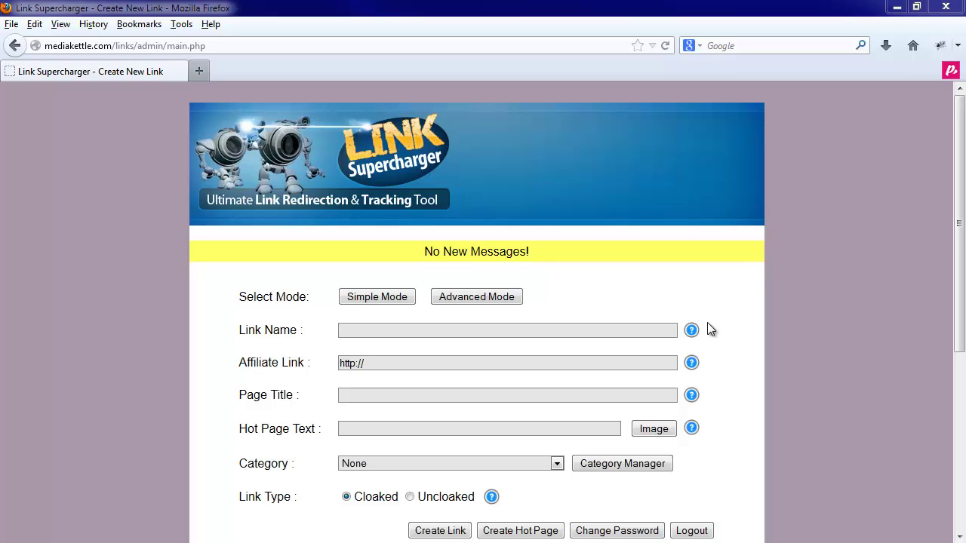
mouse_move(693, 335)
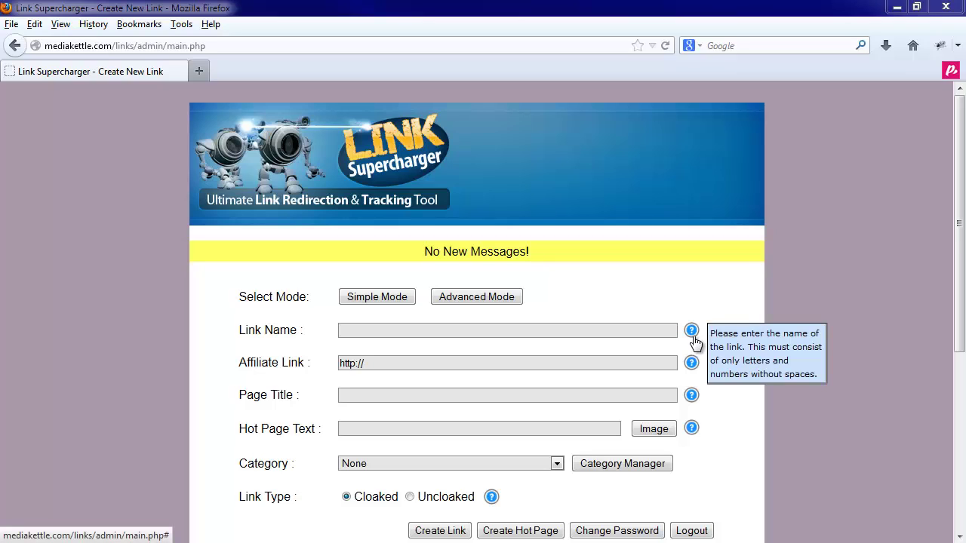
mouse_move(693, 397)
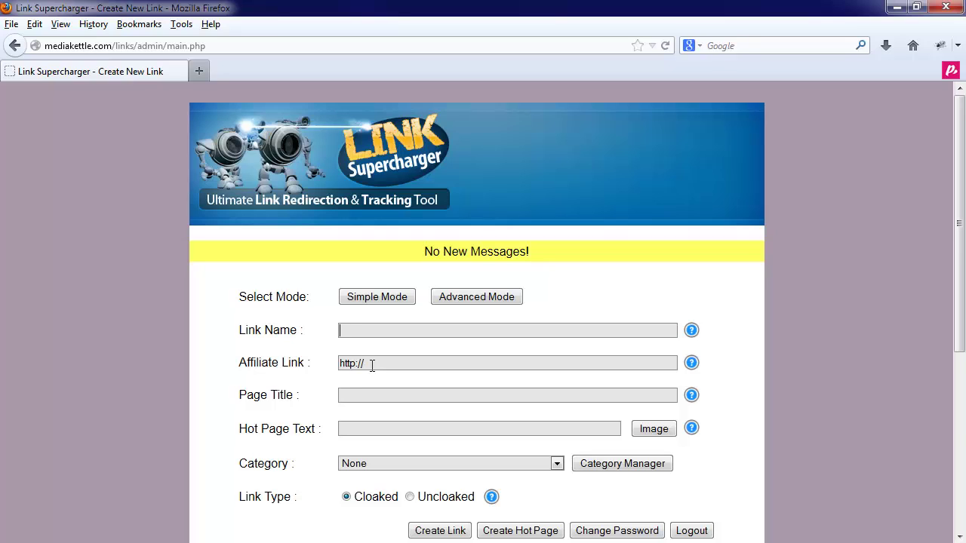
type("demolink1")
left_click(403, 363)
type("redd")
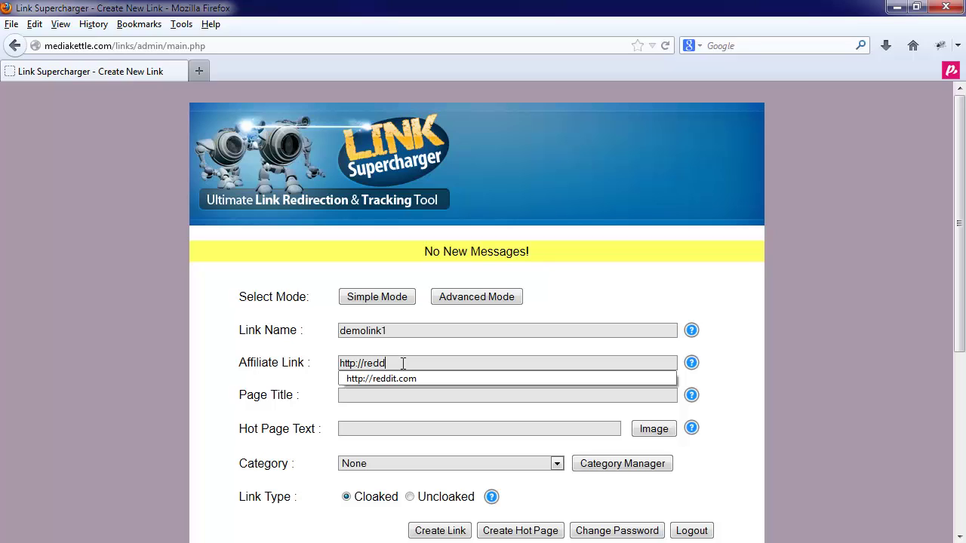
key("Down")
key("Return")
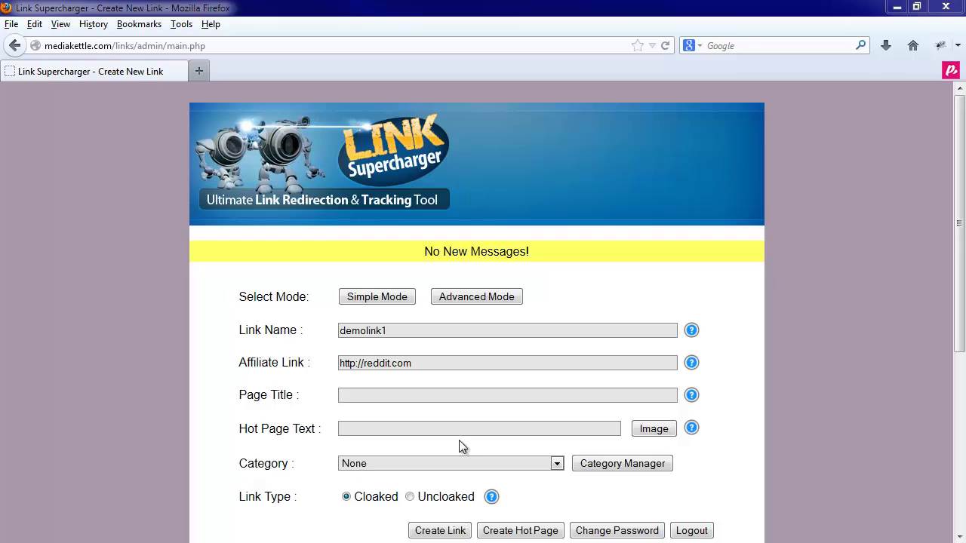
- Set the page title to "Demo Page Title 1" and the hot page text to "My FIrst Hot Page Link For Reddit"
left_click(354, 397)
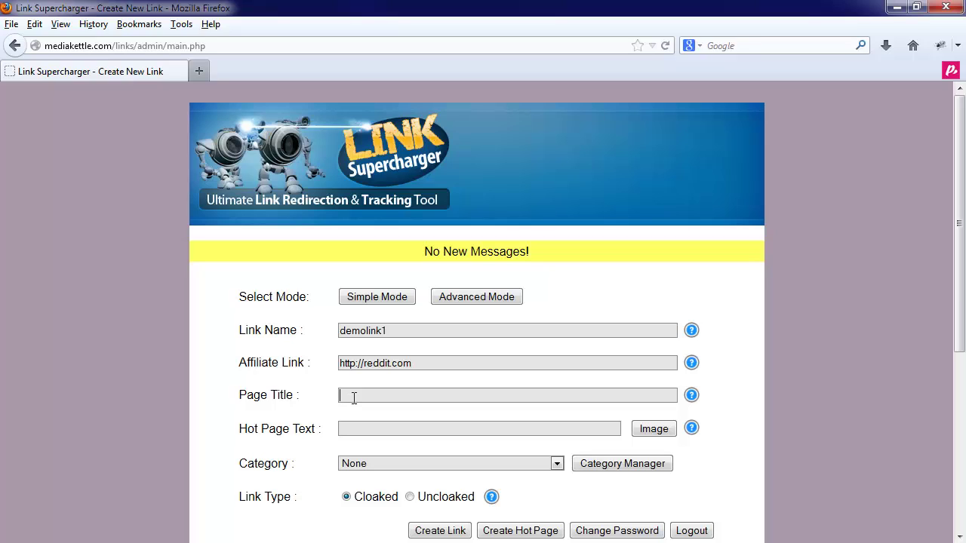
type("D")
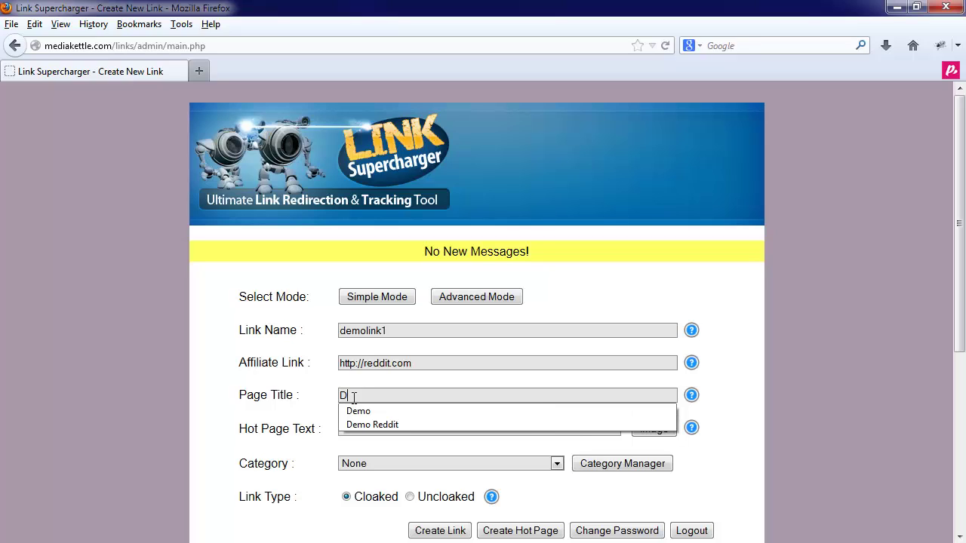
type("emo Page Title 1")
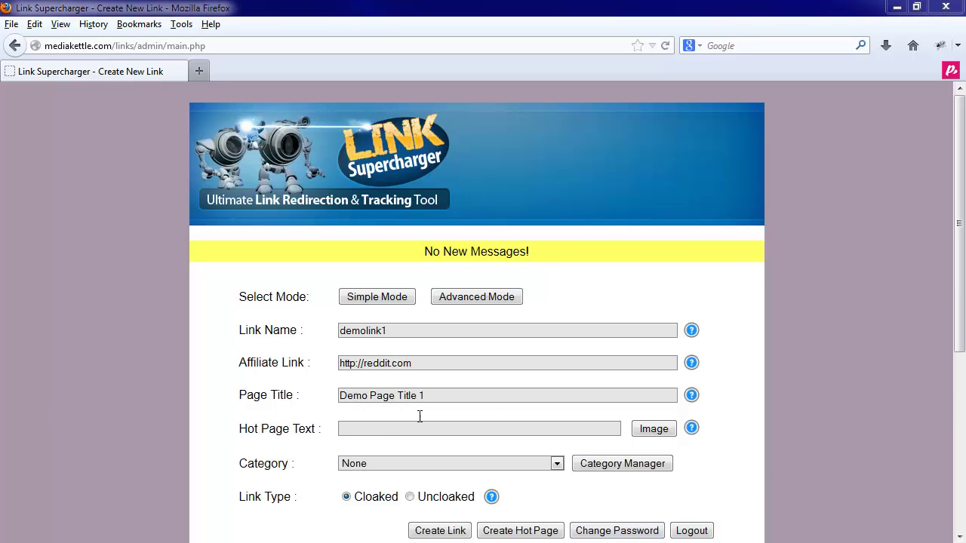
left_click(357, 430)
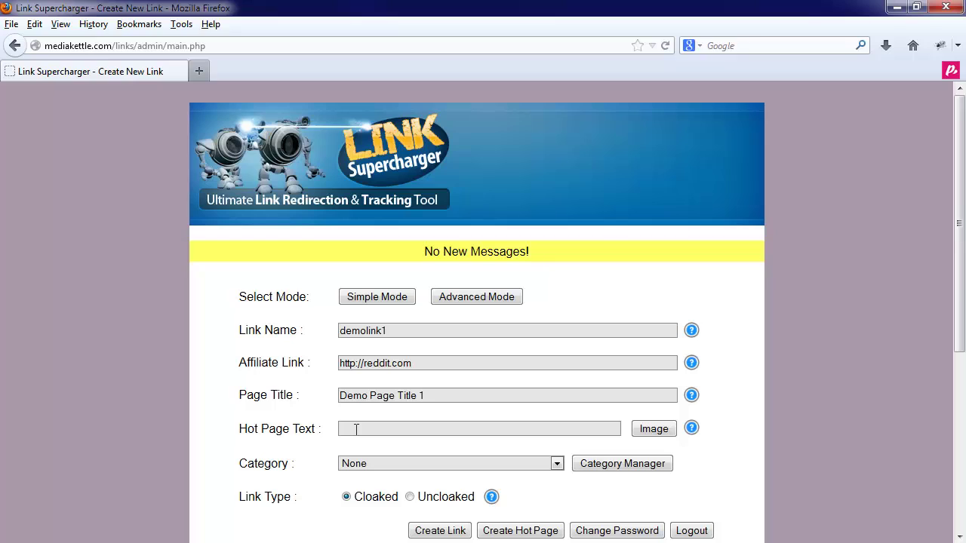
type("My Fl")
type("rst Hot Page Link")
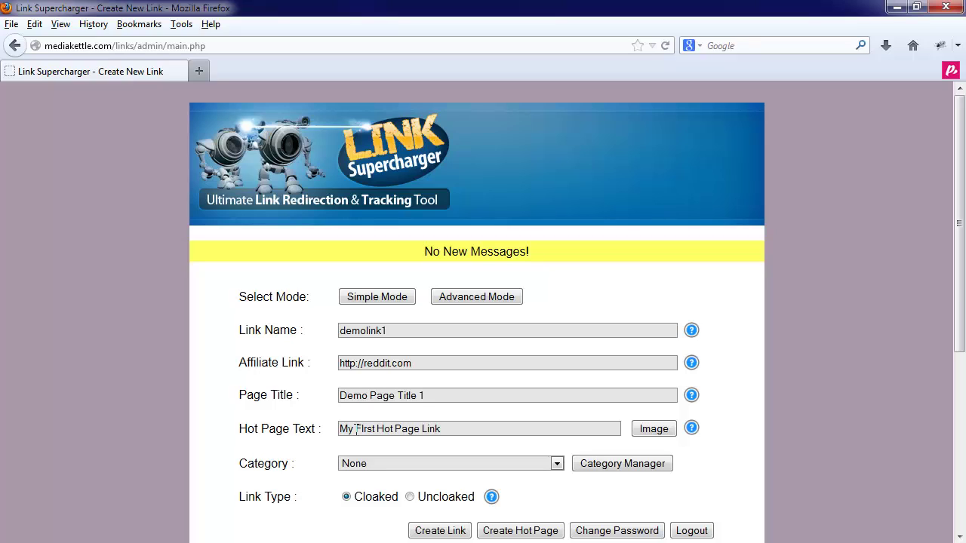
type(" For Reddit")
- Assign the link to the Deals Of The Week category and create it as a cloaked link
scroll(287, 463, "down", 2)
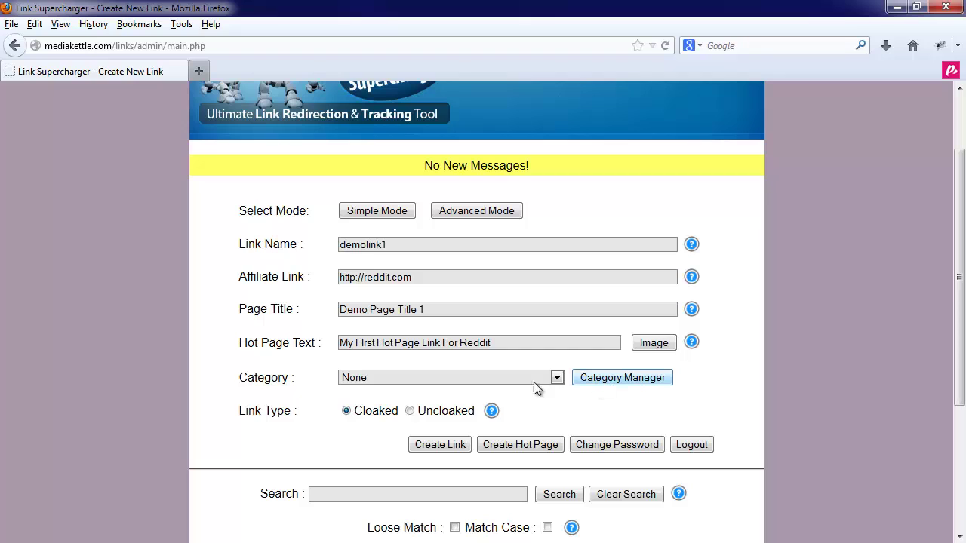
left_click(414, 382)
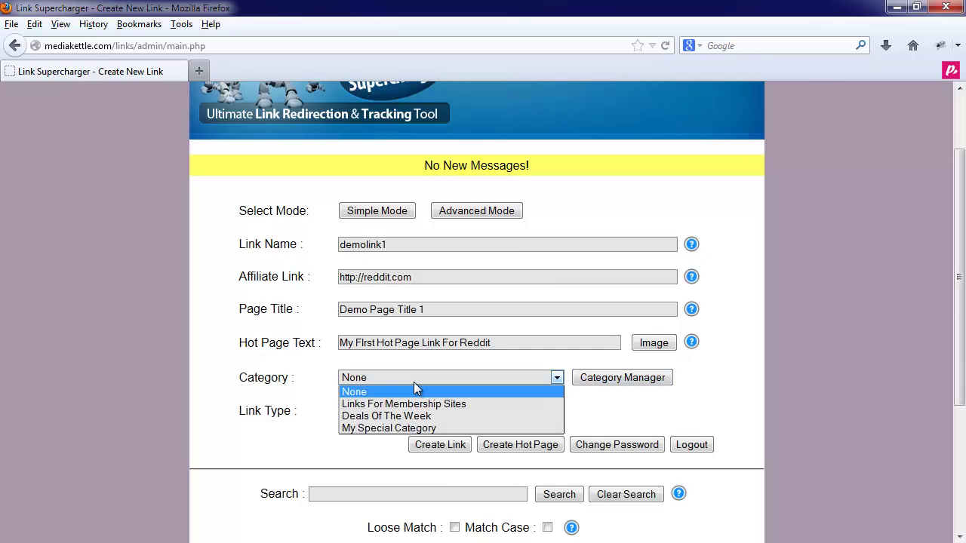
left_click(398, 415)
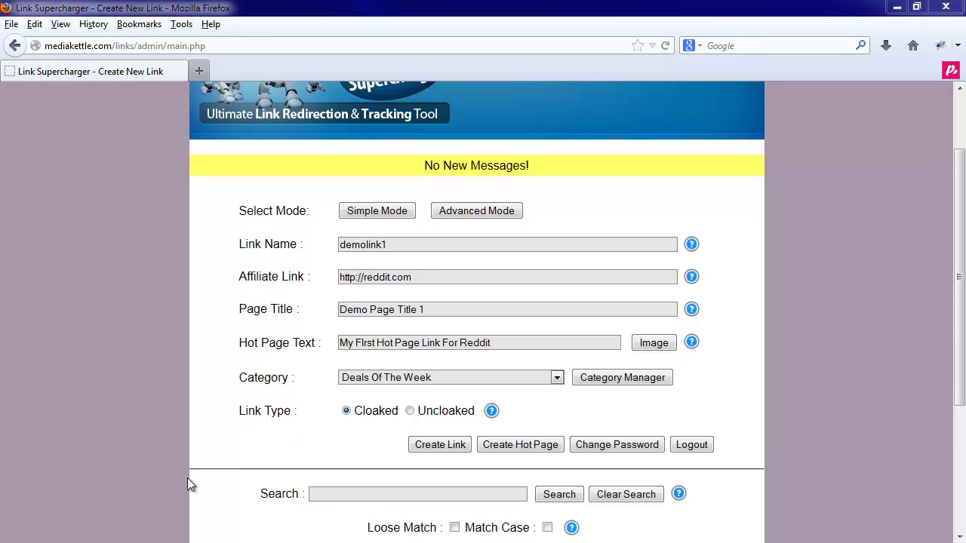
left_click(426, 447)
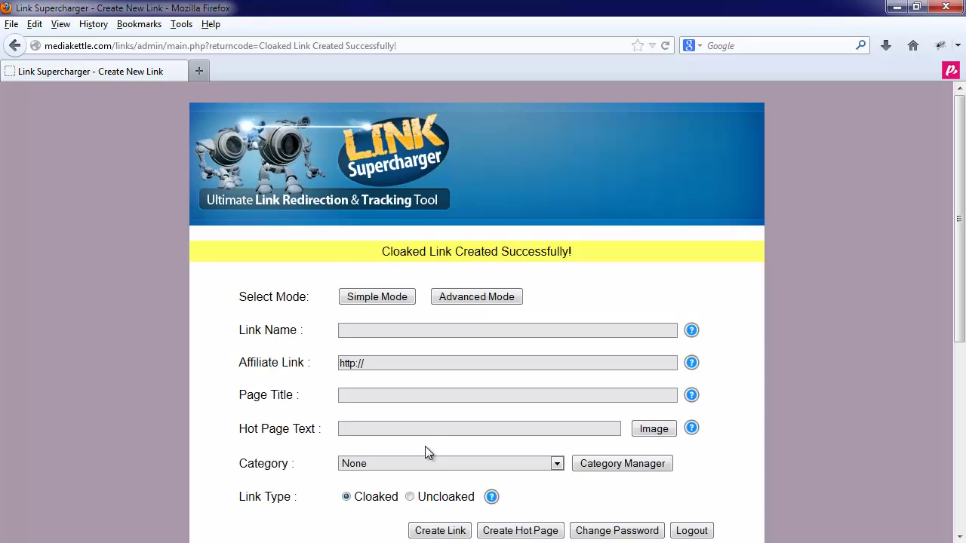
left_click_drag(368, 254, 571, 263)
left_click(590, 256)
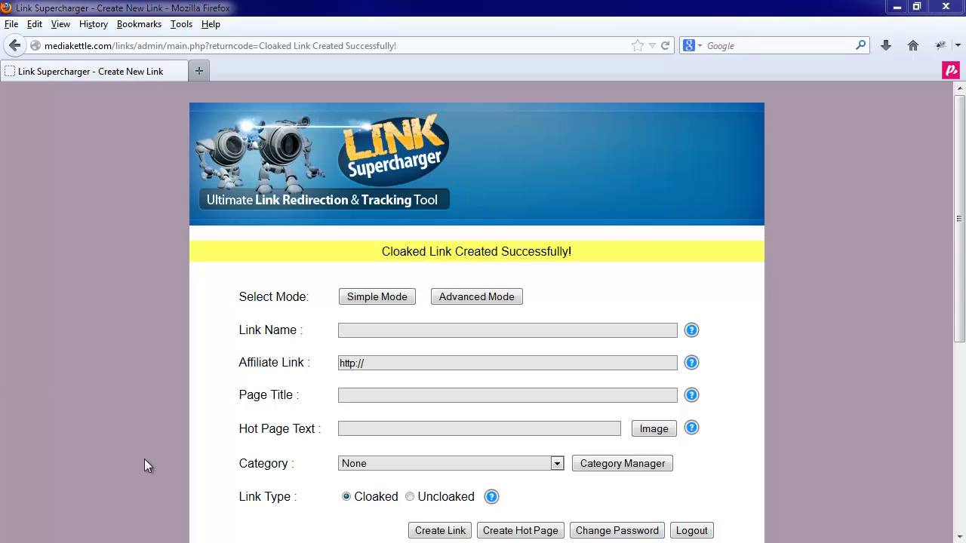
- Sort the table of created links by link name and by affiliate link
scroll(234, 338, "down", 2)
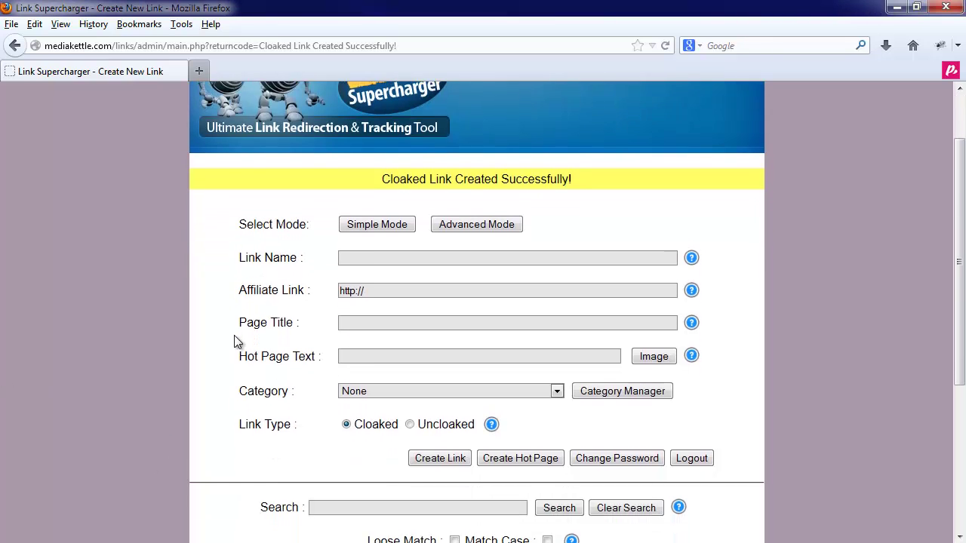
scroll(235, 342, "down", 6)
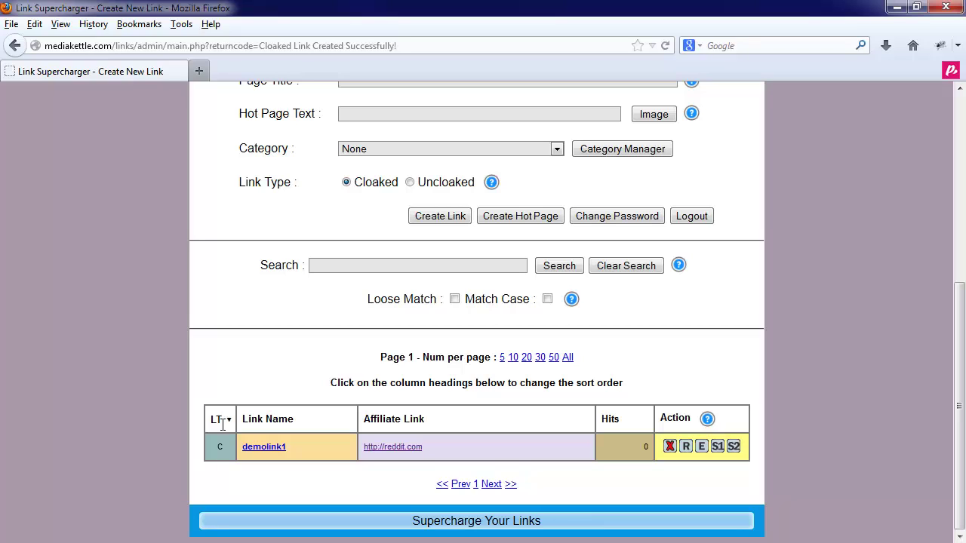
left_click(291, 421)
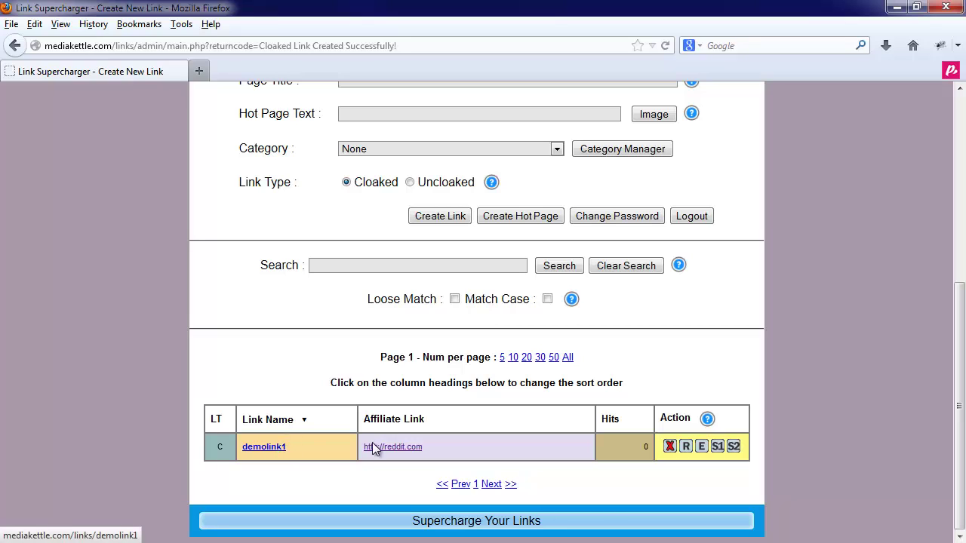
left_click(398, 420)
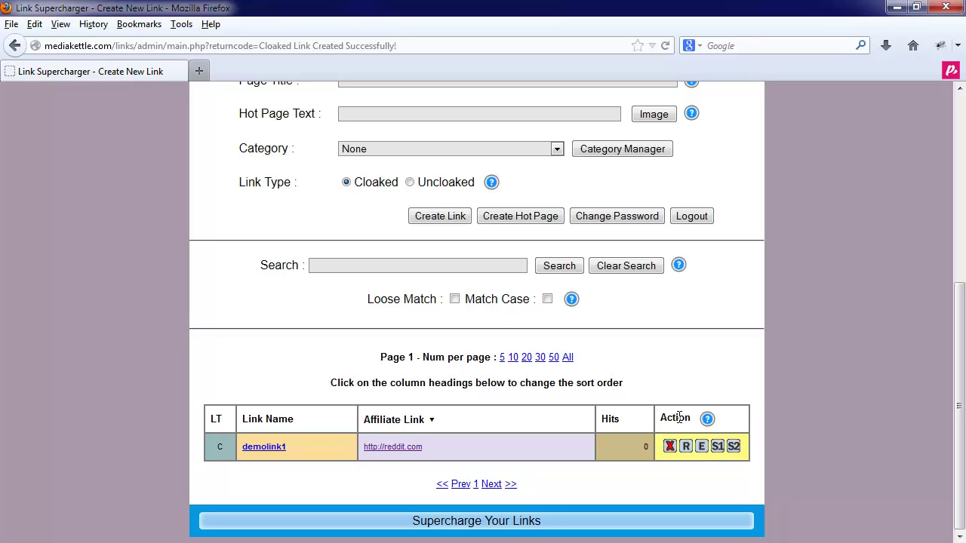
- Test the demolink1 cloaked link in its own tab, close that tab and reload the page to refresh the hit count
right_click(261, 449)
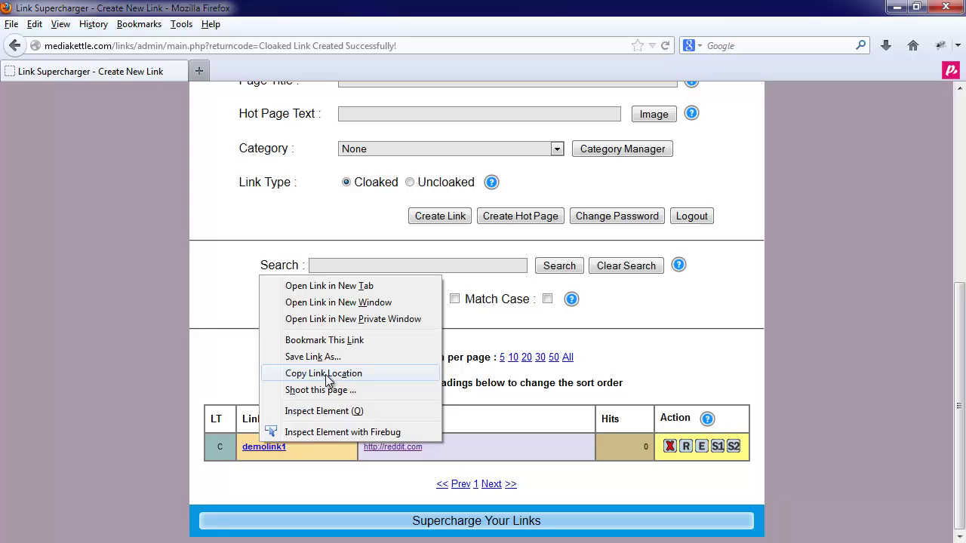
left_click(280, 467)
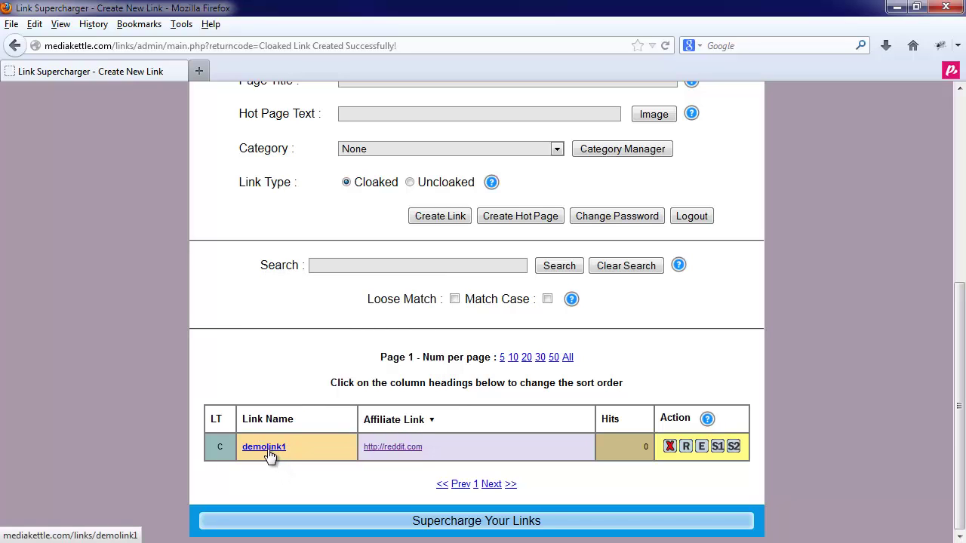
left_click(270, 452)
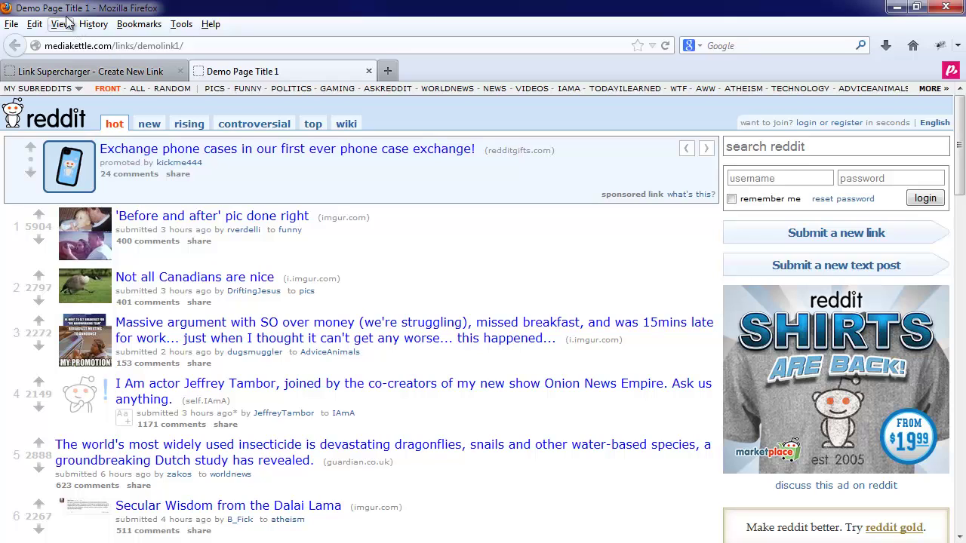
left_click(369, 71)
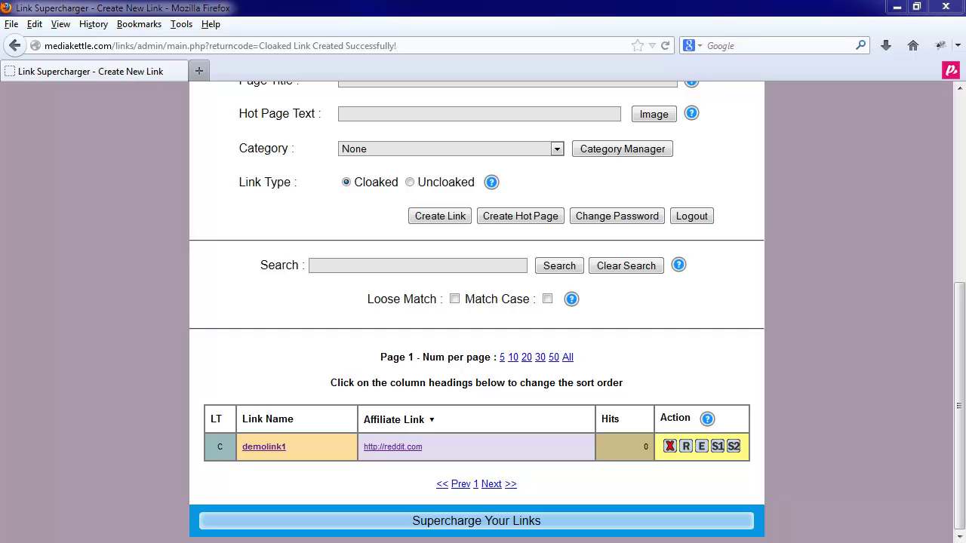
key("F5")
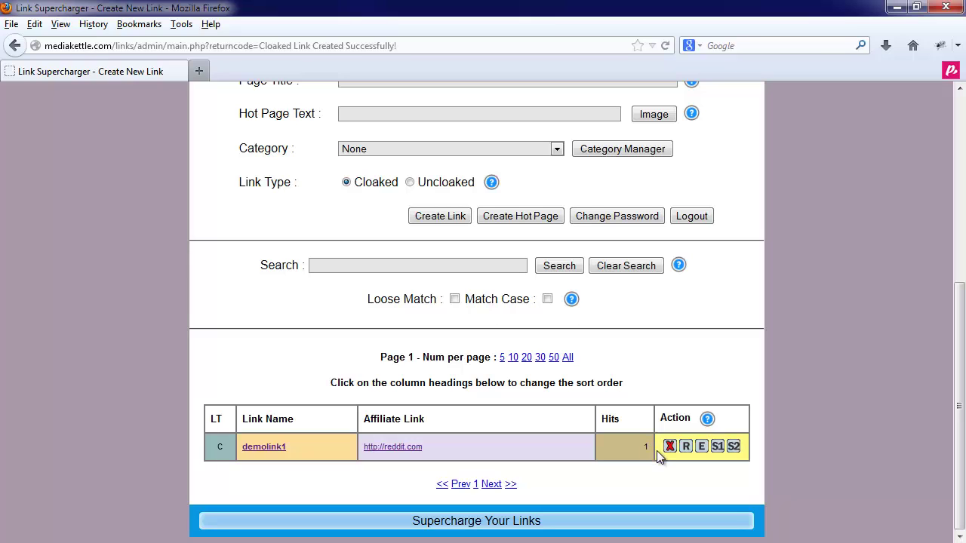
- Reset the hit counter of demolink1 and check the status message
mouse_move(710, 420)
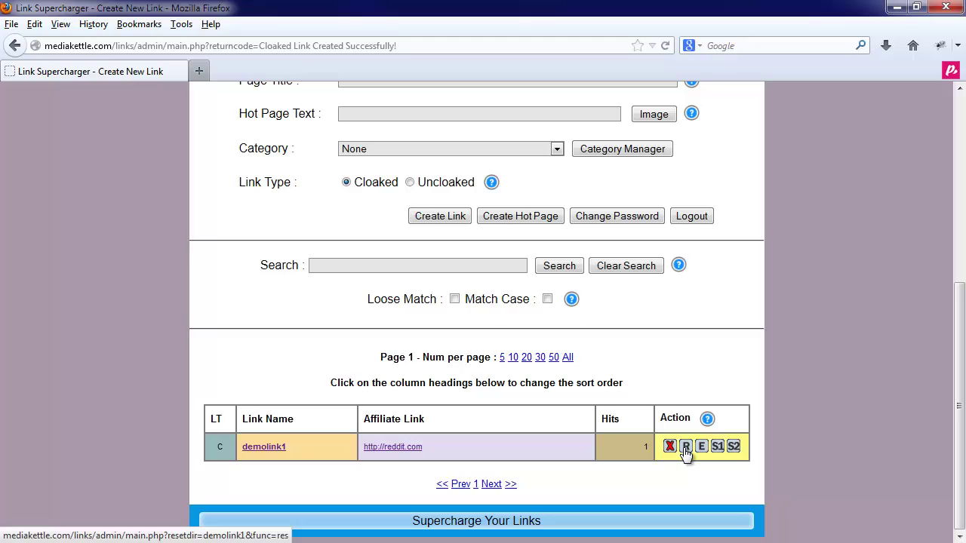
left_click(685, 447)
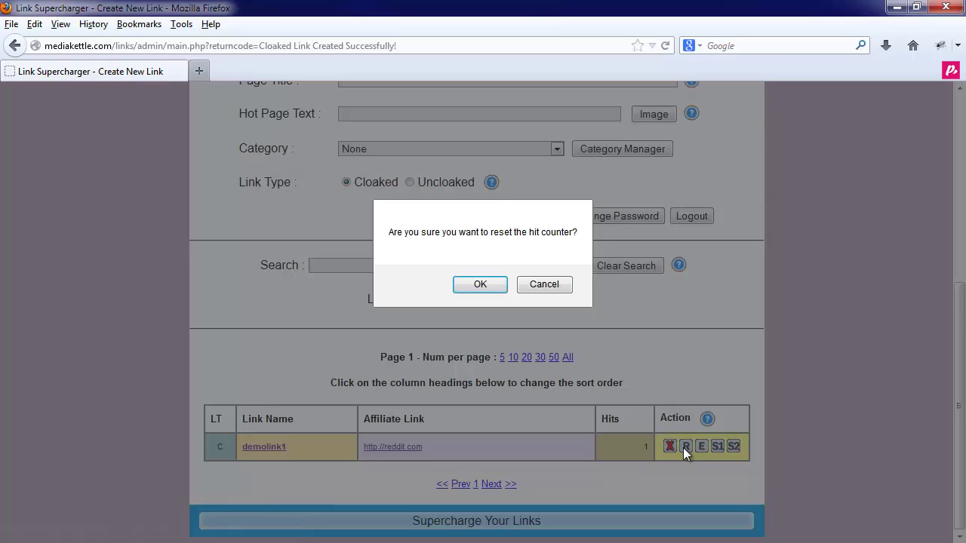
left_click(478, 285)
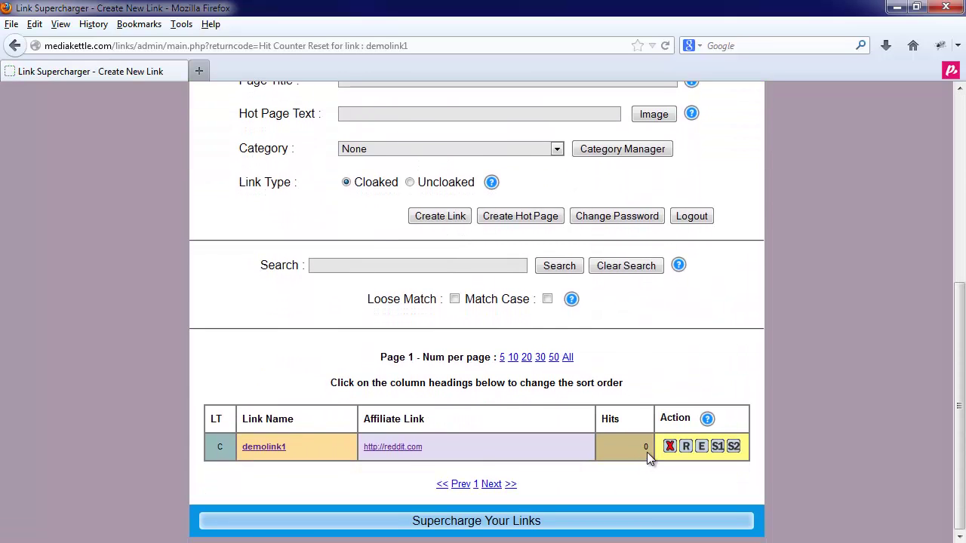
scroll(647, 452, "up", 5)
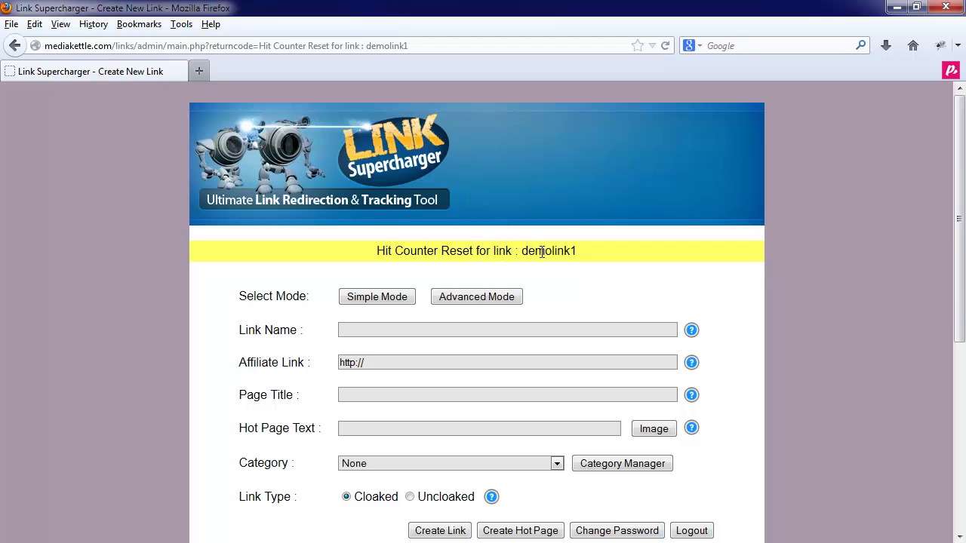
- Open demolink1 for editing to review its details and leave without saving
scroll(578, 304, "down", 5)
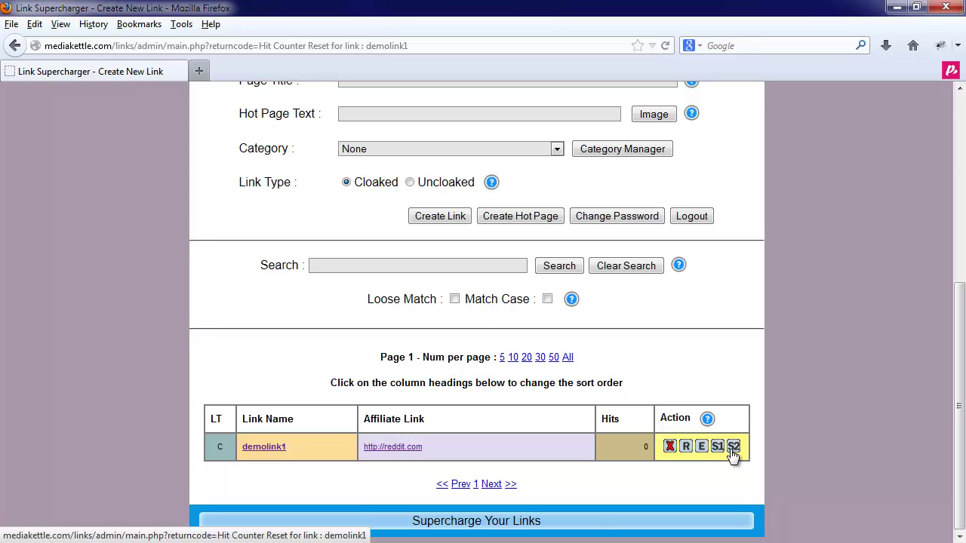
left_click(699, 449)
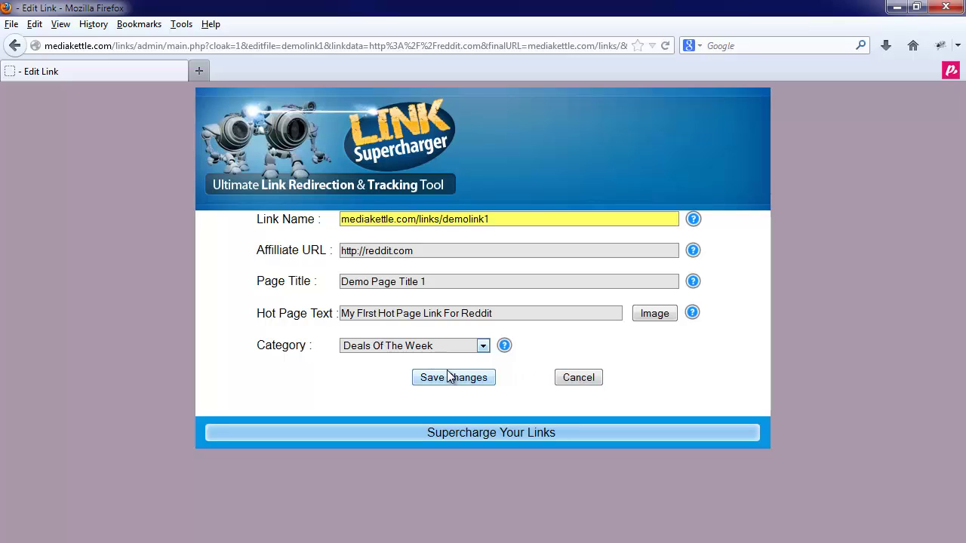
left_click(567, 379)
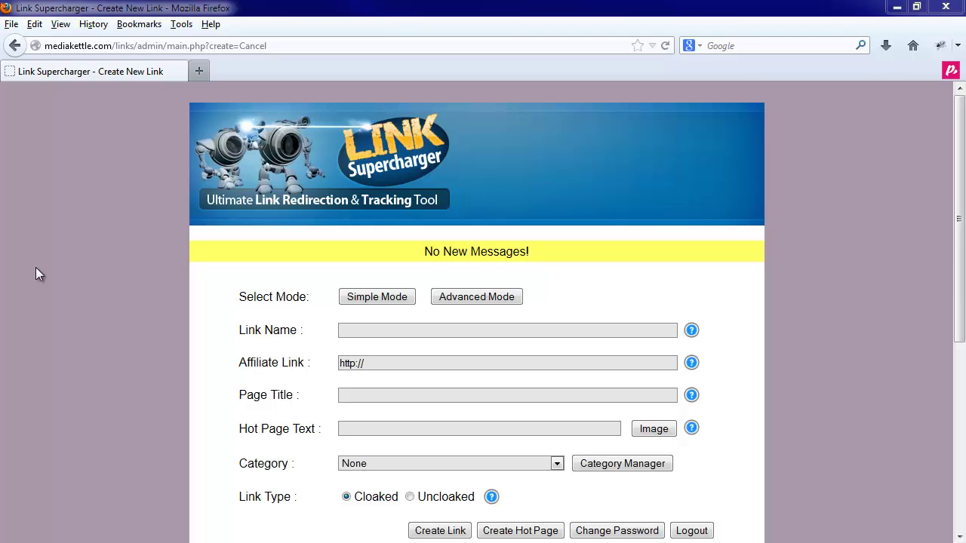
- Add a link category named "My Demo Category" in the category manager and return to the link creation form
left_click(622, 464)
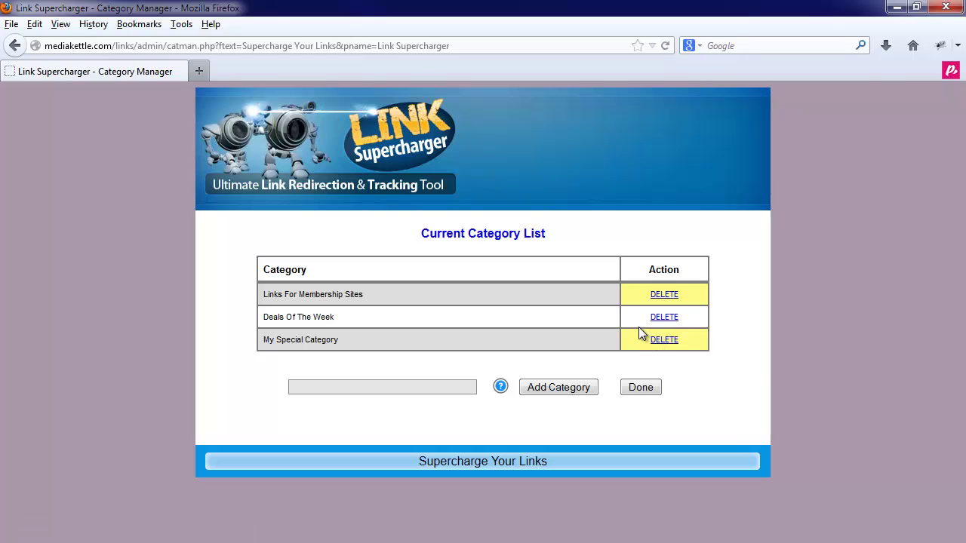
left_click(379, 387)
type("My ")
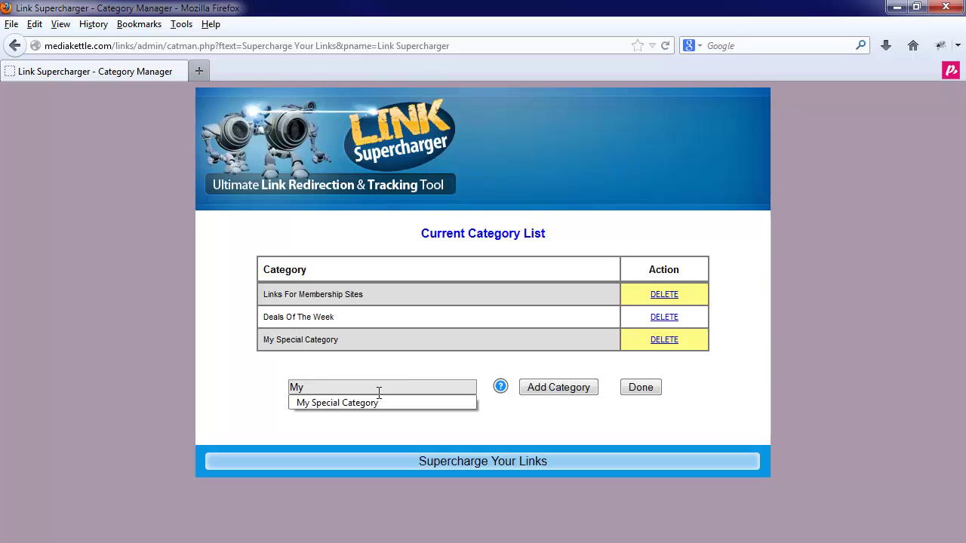
type("Demo C")
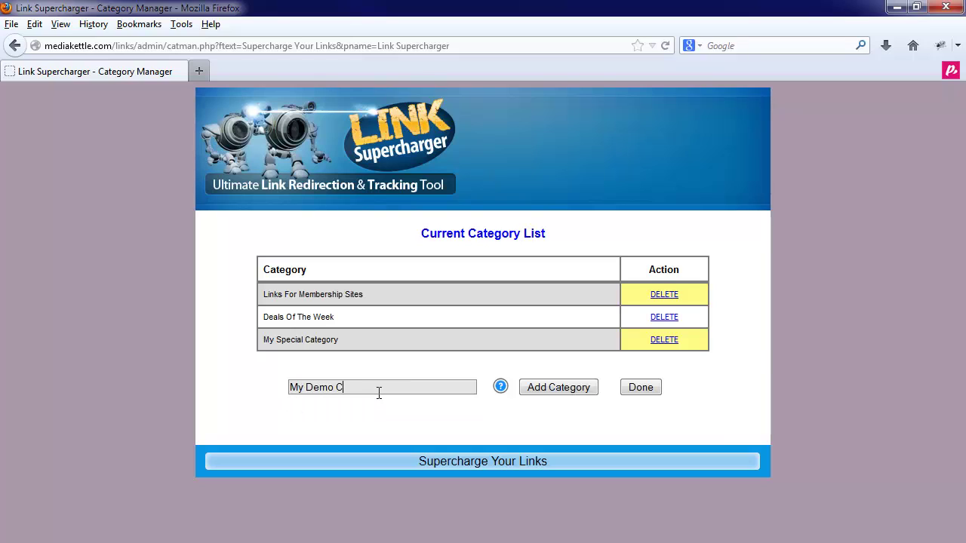
type("ateg")
key("BackSpace")
type("ory")
left_click(551, 388)
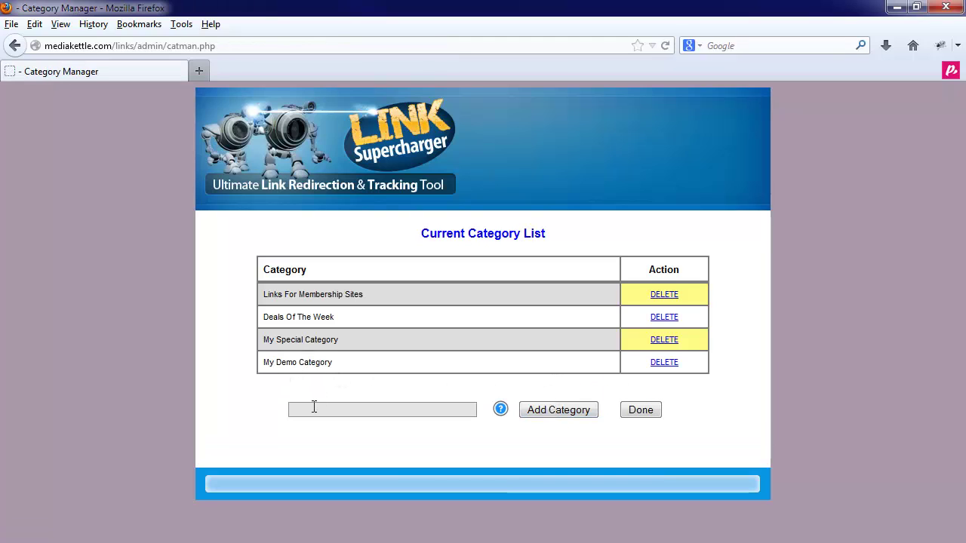
left_click(635, 415)
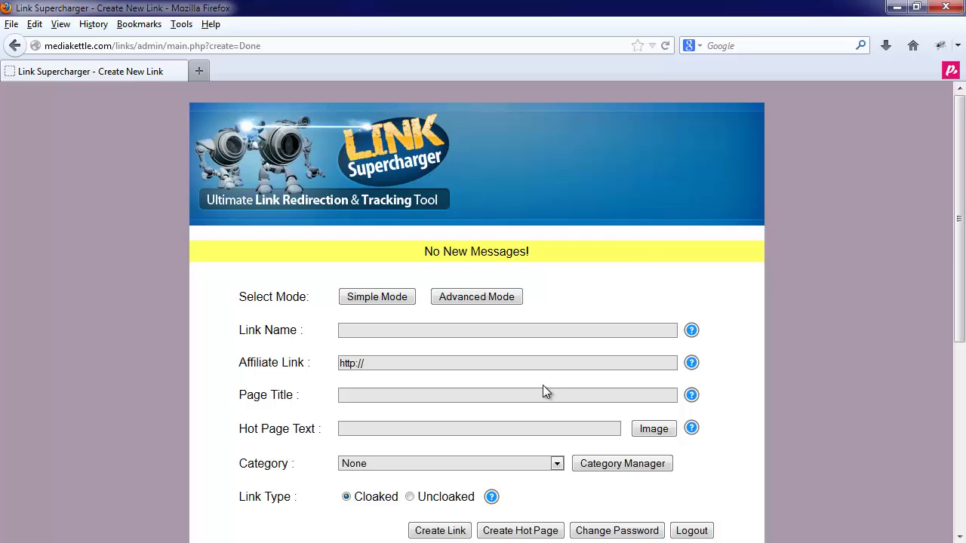
left_click(369, 331)
type("Demo")
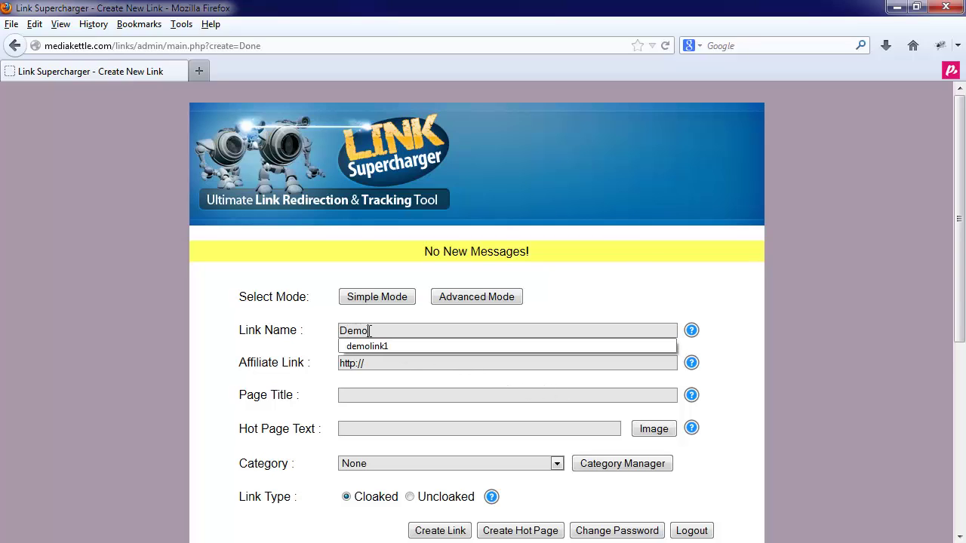
key("Return")
key("BackSpace")
type("2")
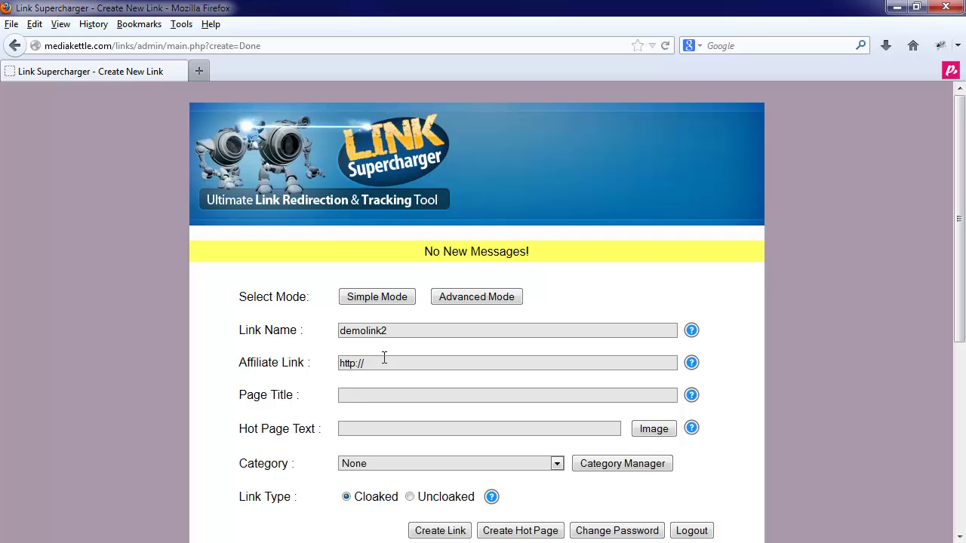
left_click(384, 360)
type("click")
key("Down")
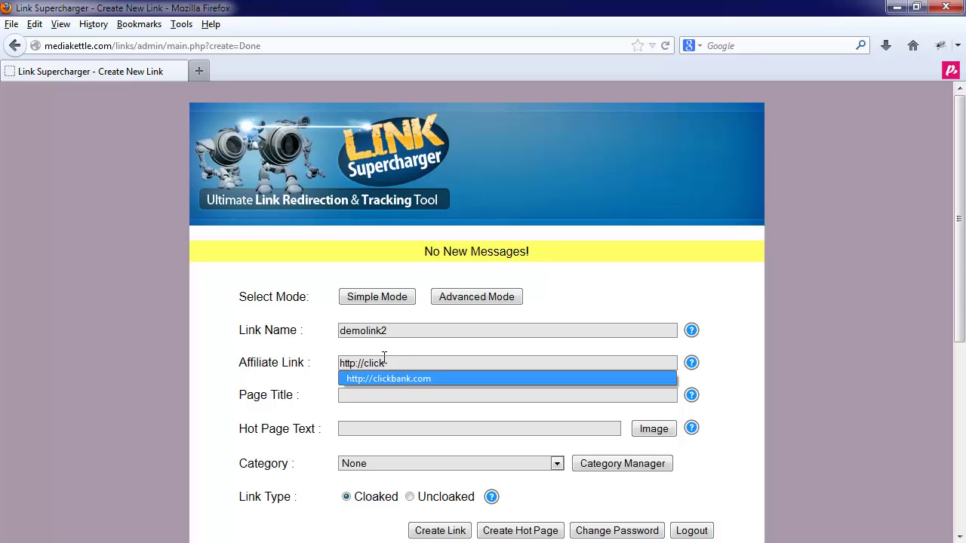
key("Return")
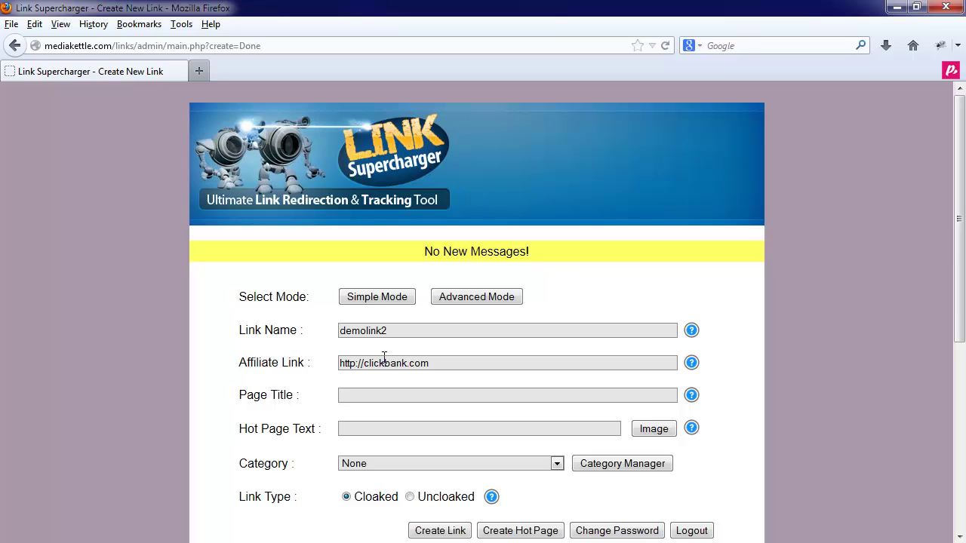
- Set the page title to "Page Title" and the hot page text to "My Demo Hot Page Link Clickbank"
left_click(376, 398)
type("Page Title")
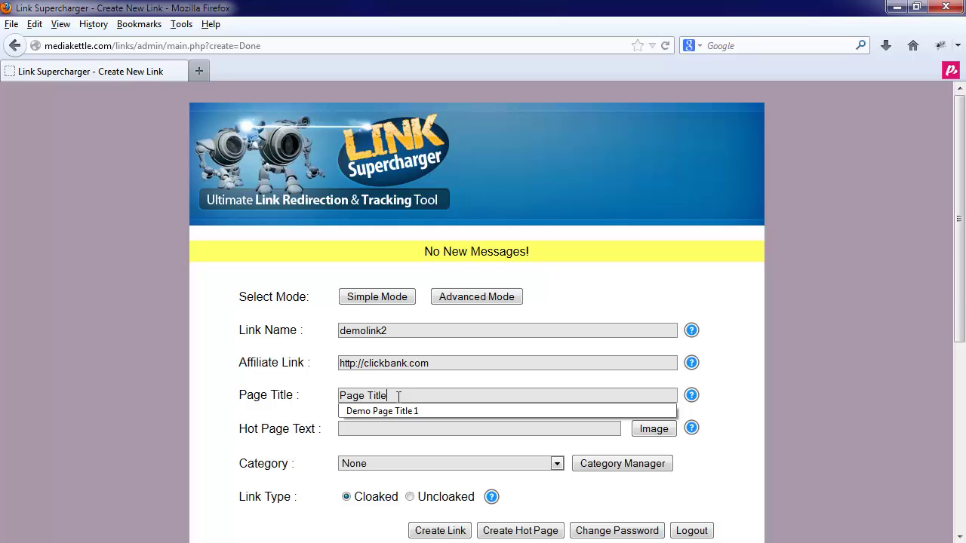
left_click(377, 429)
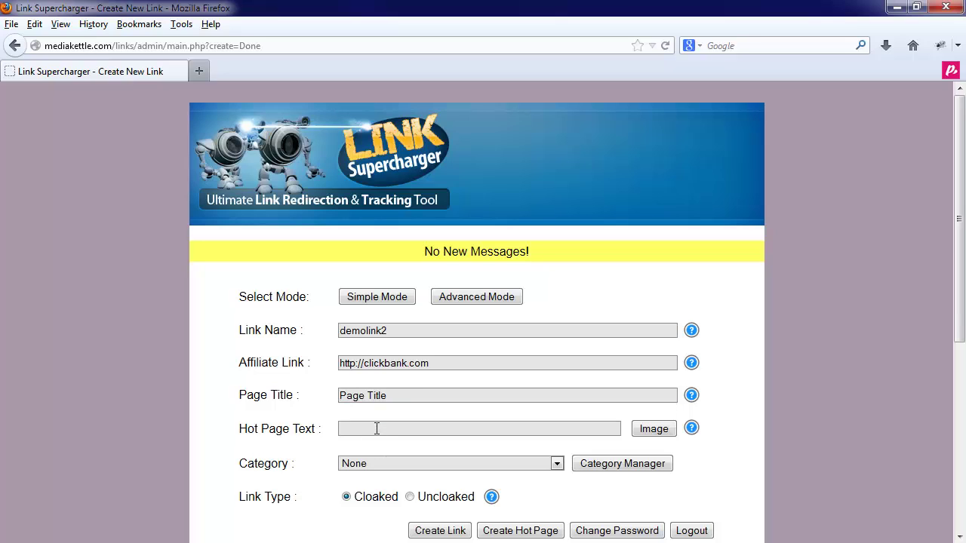
type("My D")
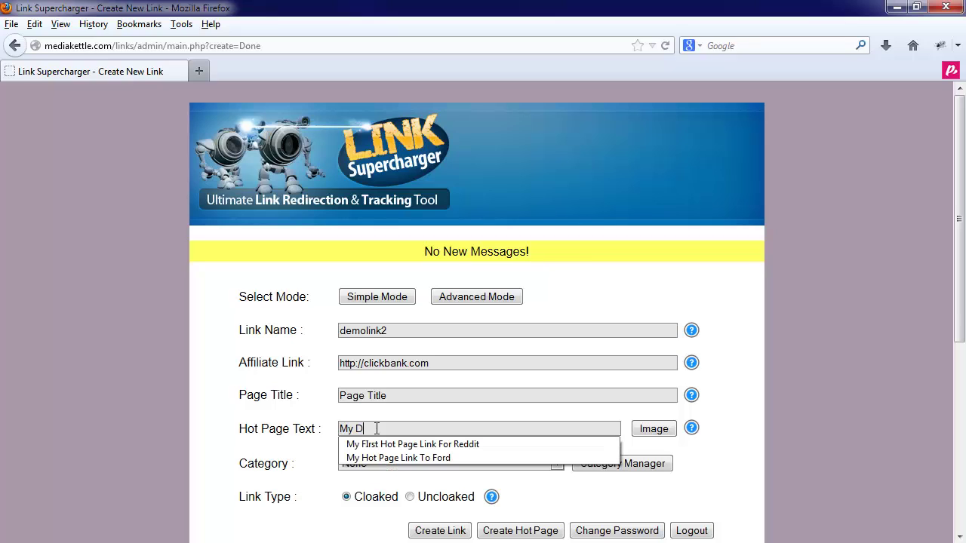
type("emo Hot Page Lin")
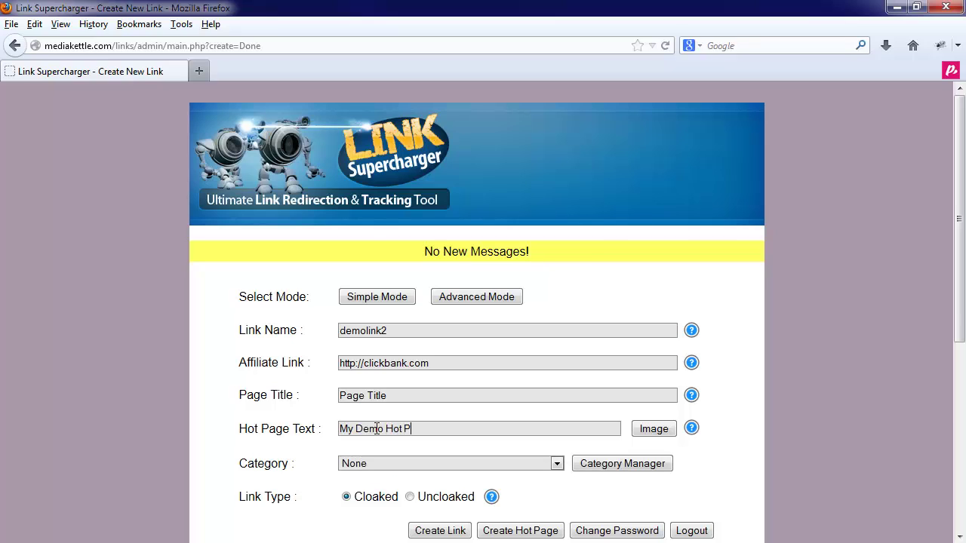
type("Clickbank")
- Assign the link to the Deals Of The Week category, make it uncloaked and create it
left_click(455, 465)
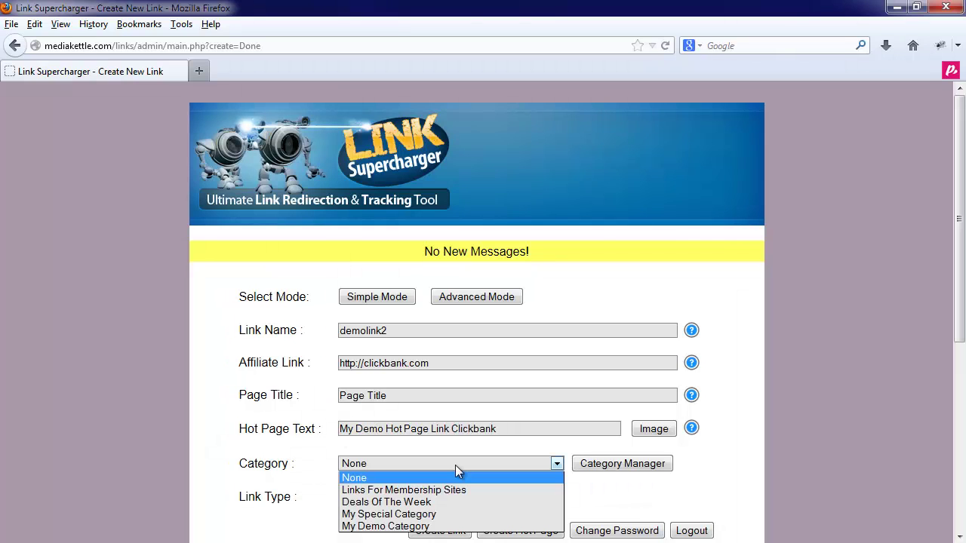
left_click(411, 506)
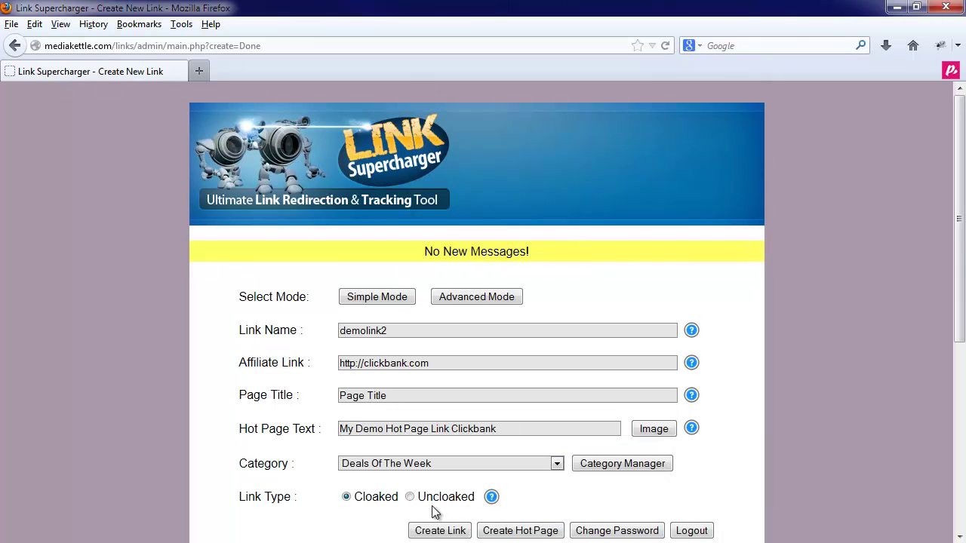
left_click(410, 498)
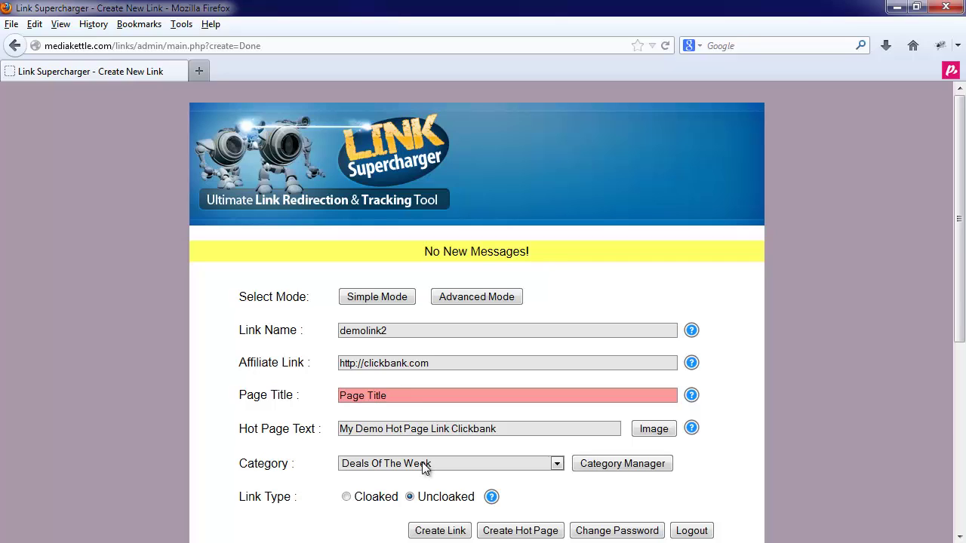
left_click(427, 532)
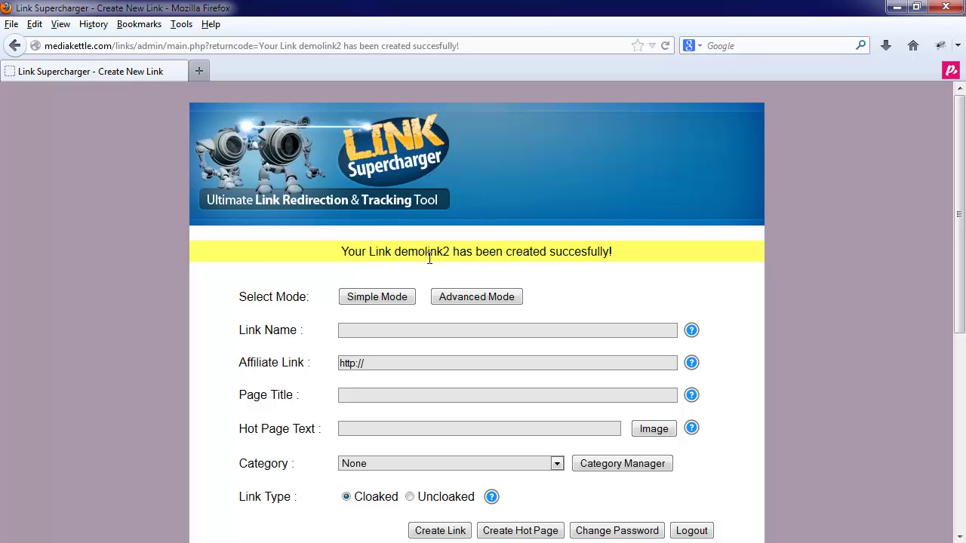
- Compare the links table sorted by link name and by affiliate link, ending on link name with demolink2 first
scroll(433, 300, "down", 5)
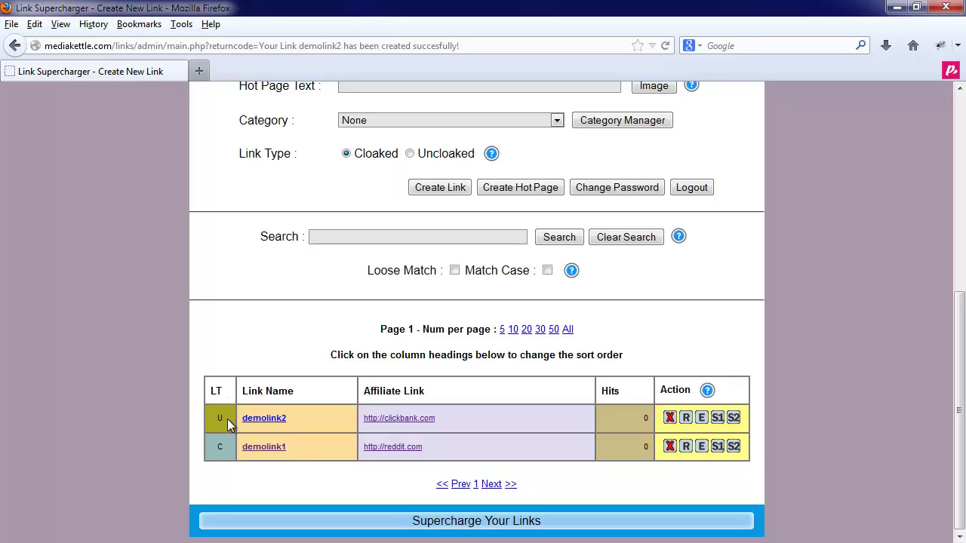
left_click(284, 391)
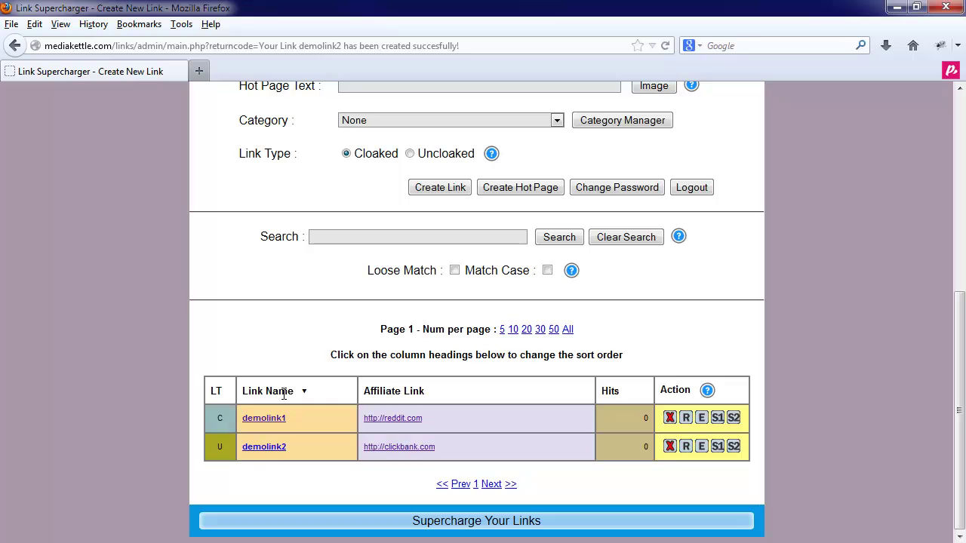
left_click(284, 391)
left_click(284, 391)
left_click(284, 391)
left_click(404, 391)
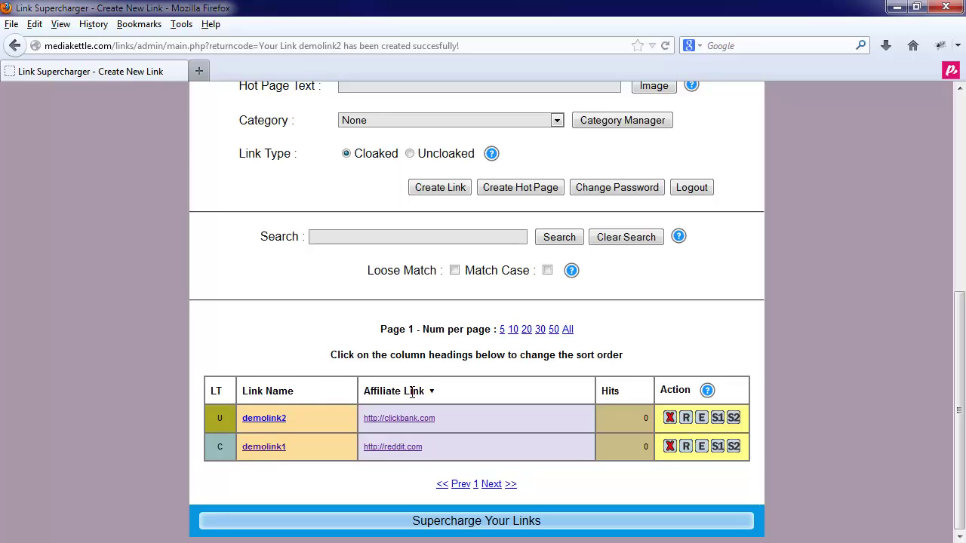
left_click(412, 391)
left_click(289, 392)
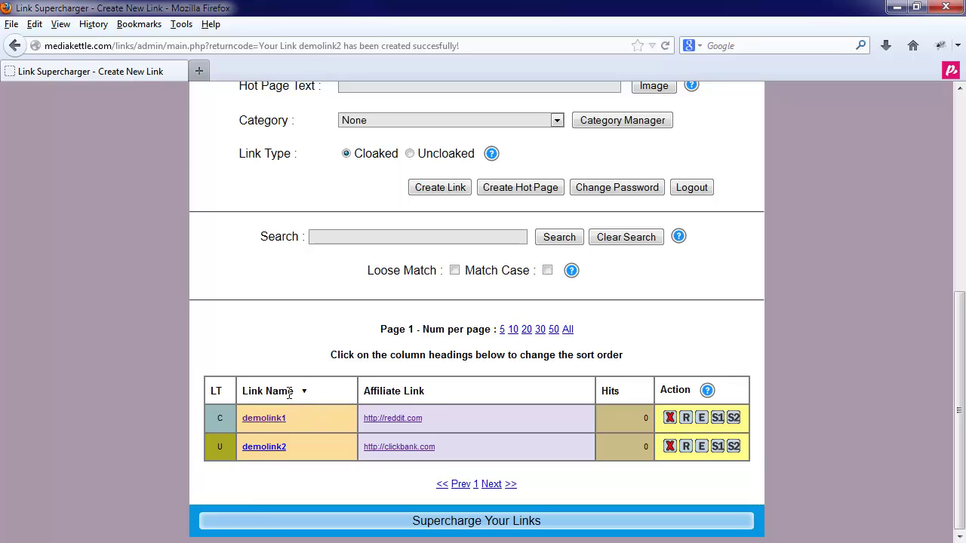
left_click(289, 392)
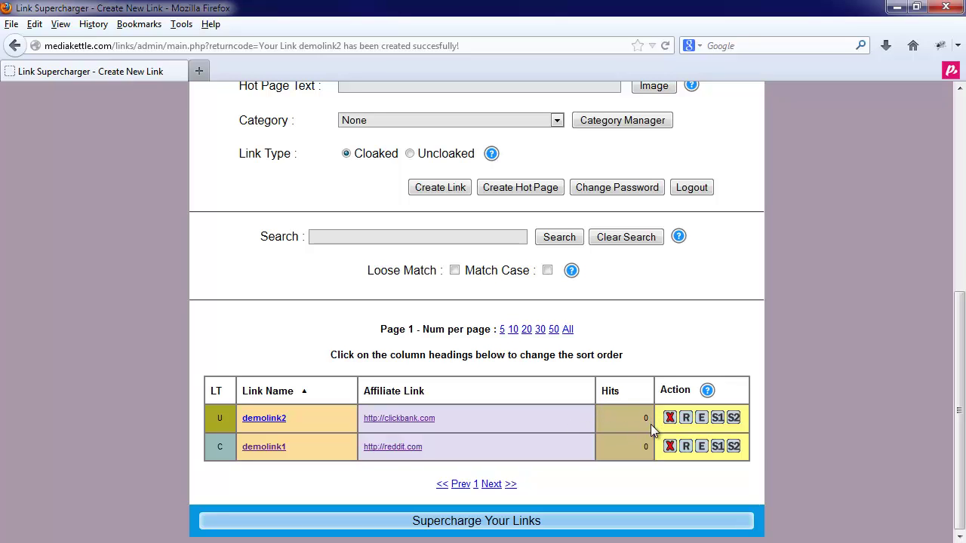
- View the social sharing services for demolink2, close them, and test the link in its own tab before returning to the links table
left_click(717, 419)
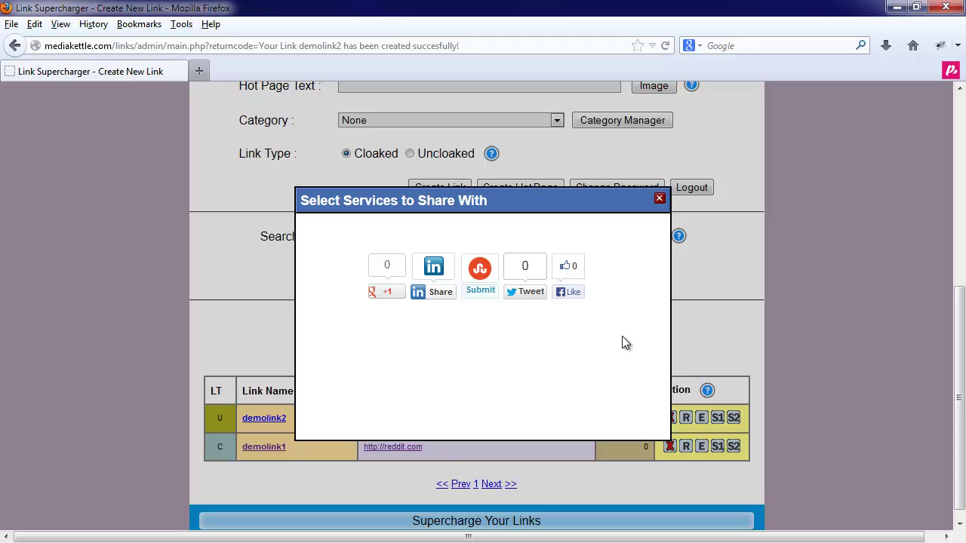
left_click(659, 199)
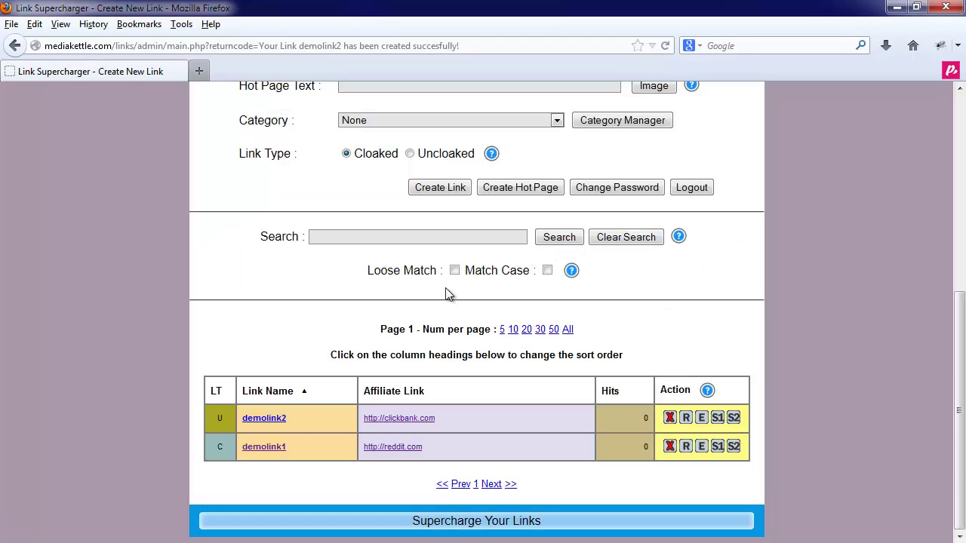
left_click(264, 419)
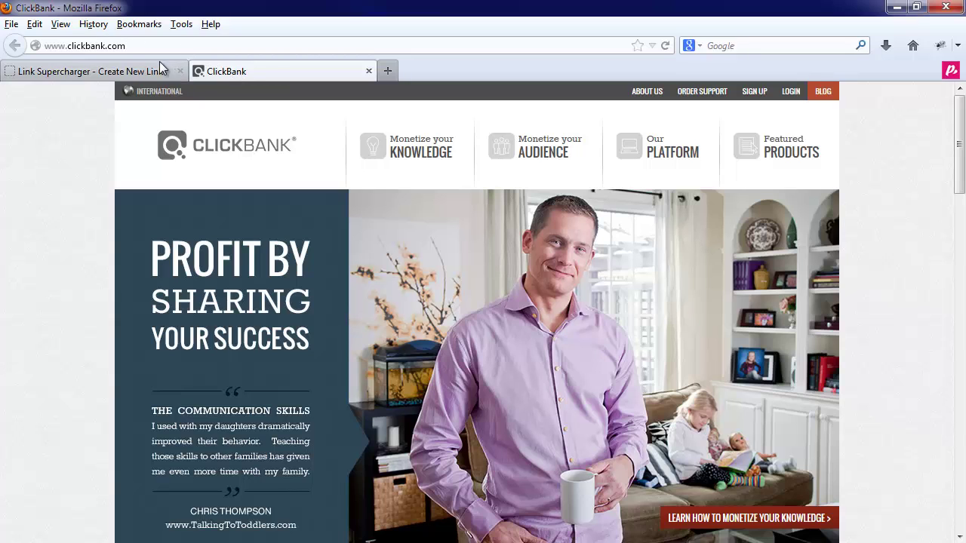
left_click(132, 68)
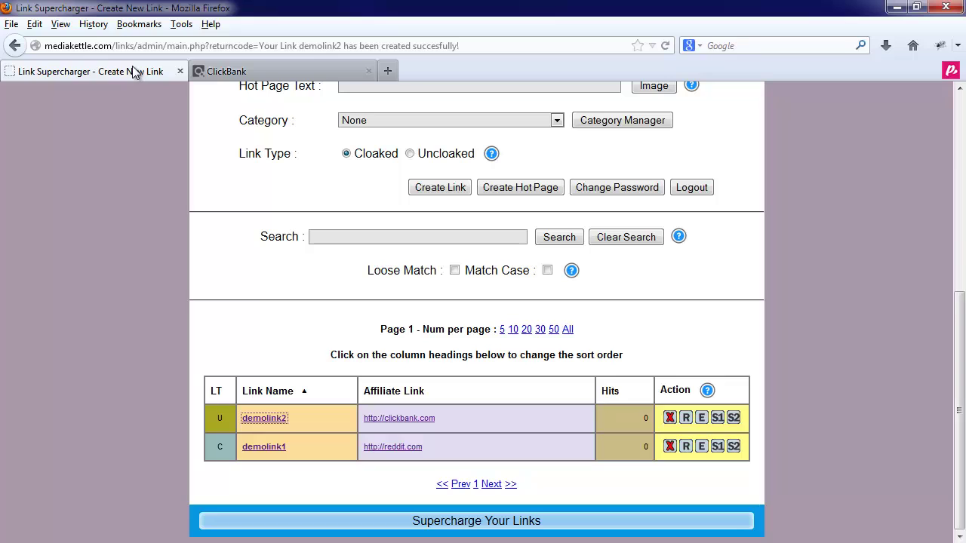
- Copy the address of demolink2 and load it in a new browser tab to check the uncloaked redirect
right_click(256, 425)
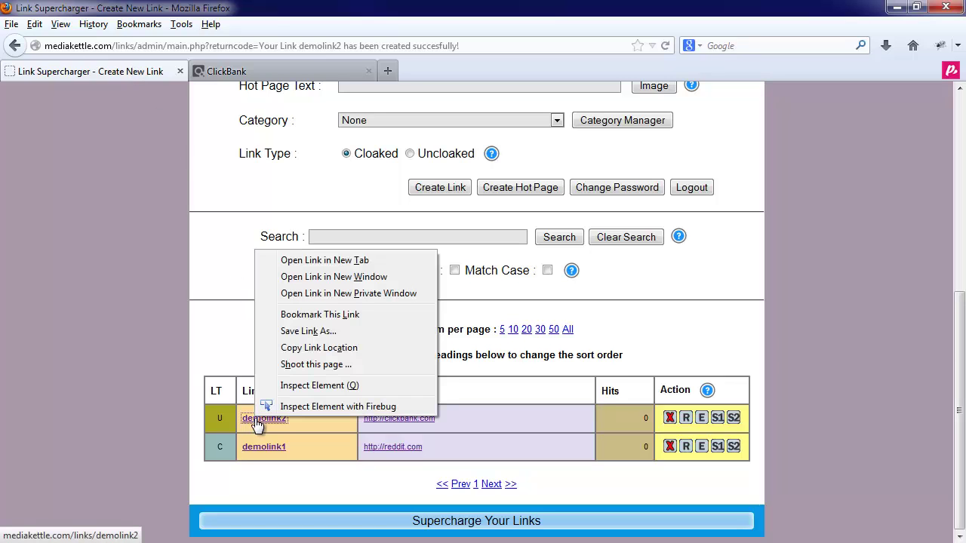
left_click(317, 349)
left_click(391, 69)
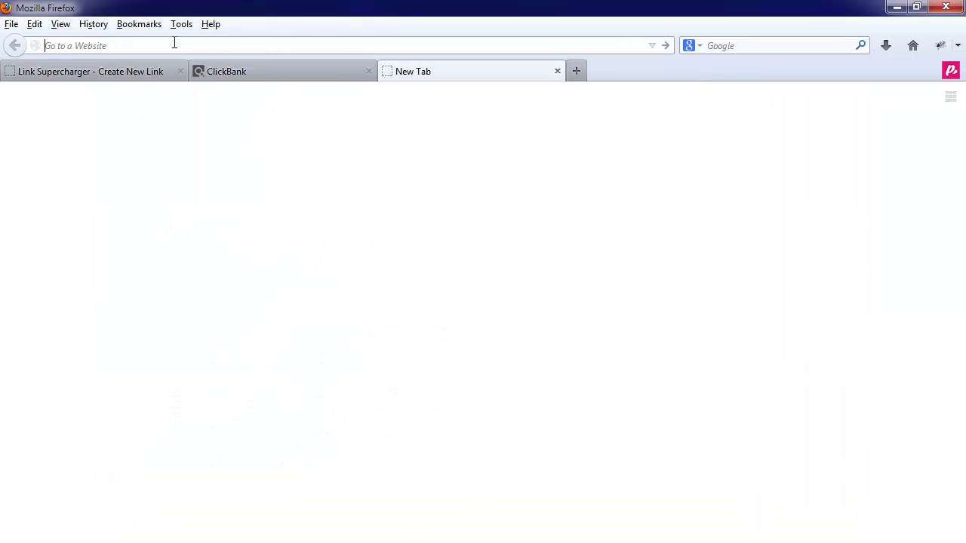
right_click(172, 44)
left_click(208, 109)
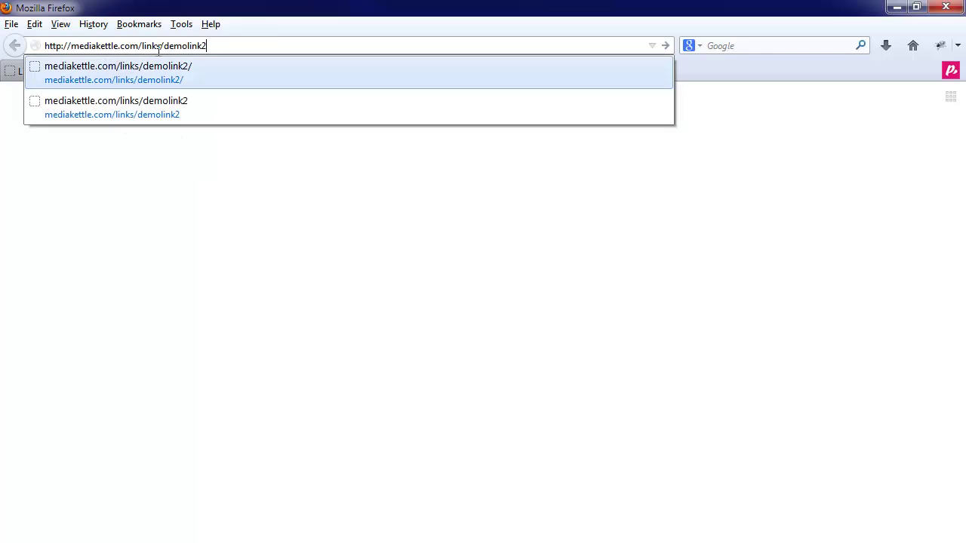
left_click(217, 43)
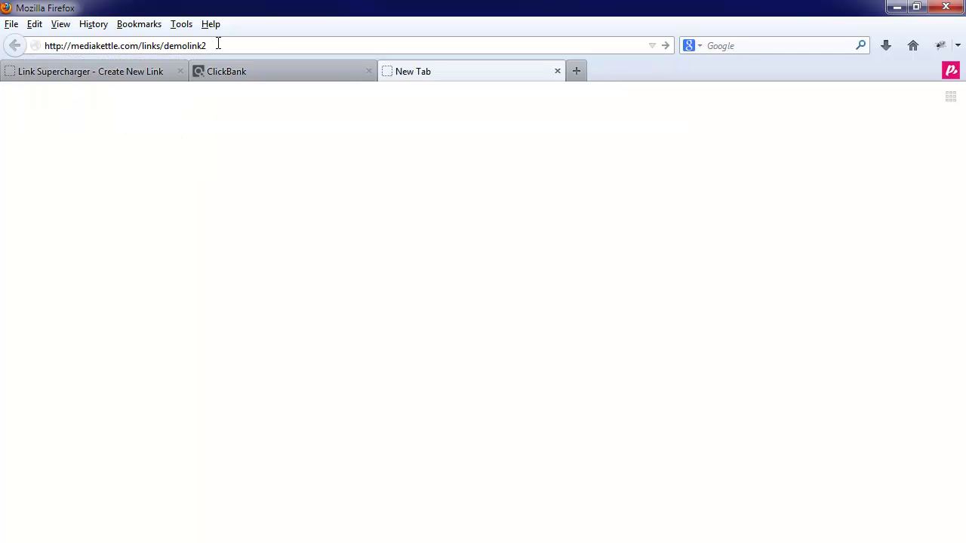
key("Return")
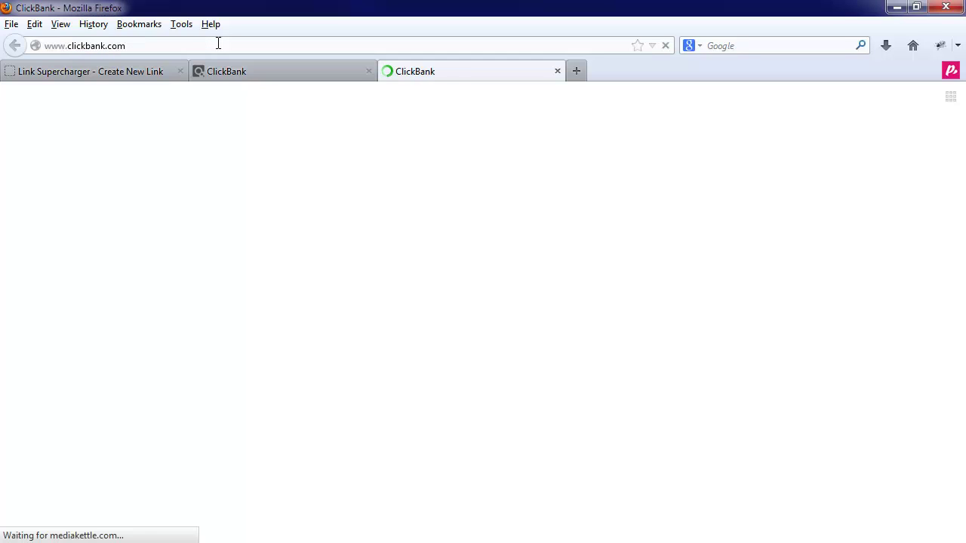